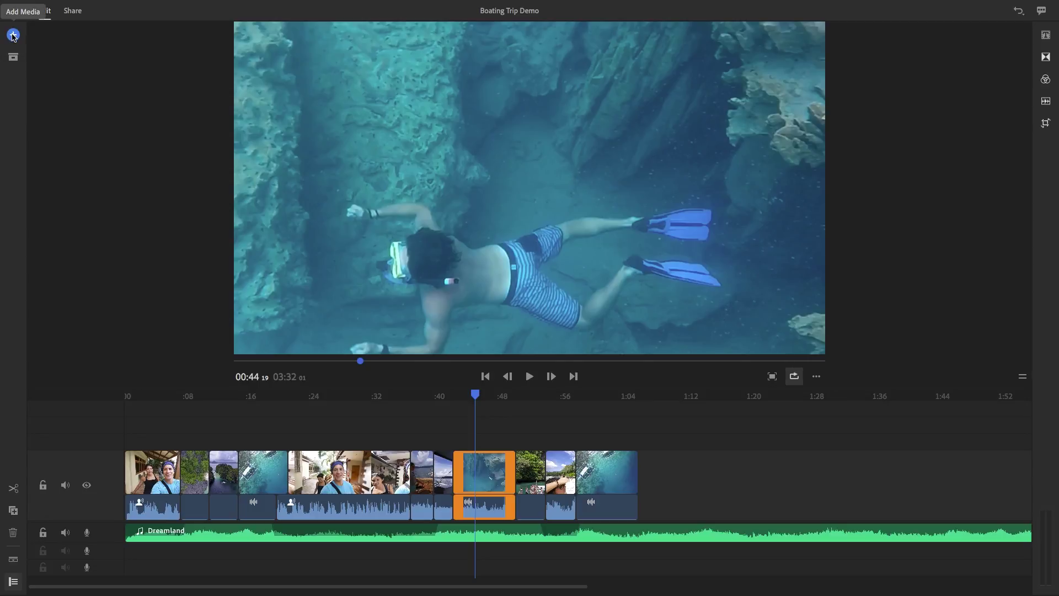
- Browse the add menu and the title template library without adding anything
left_click(13, 35)
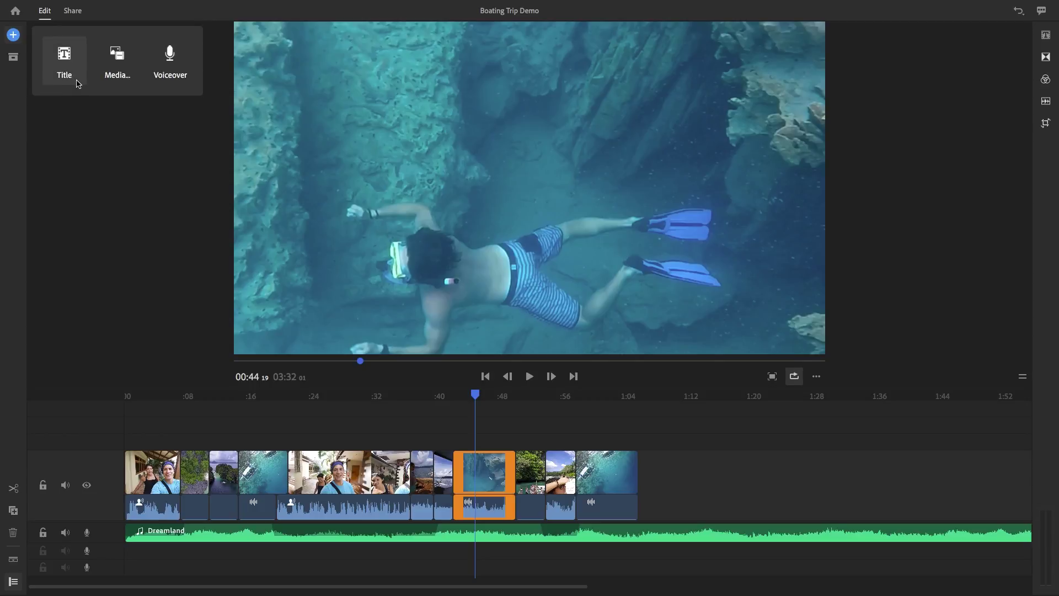
left_click(81, 150)
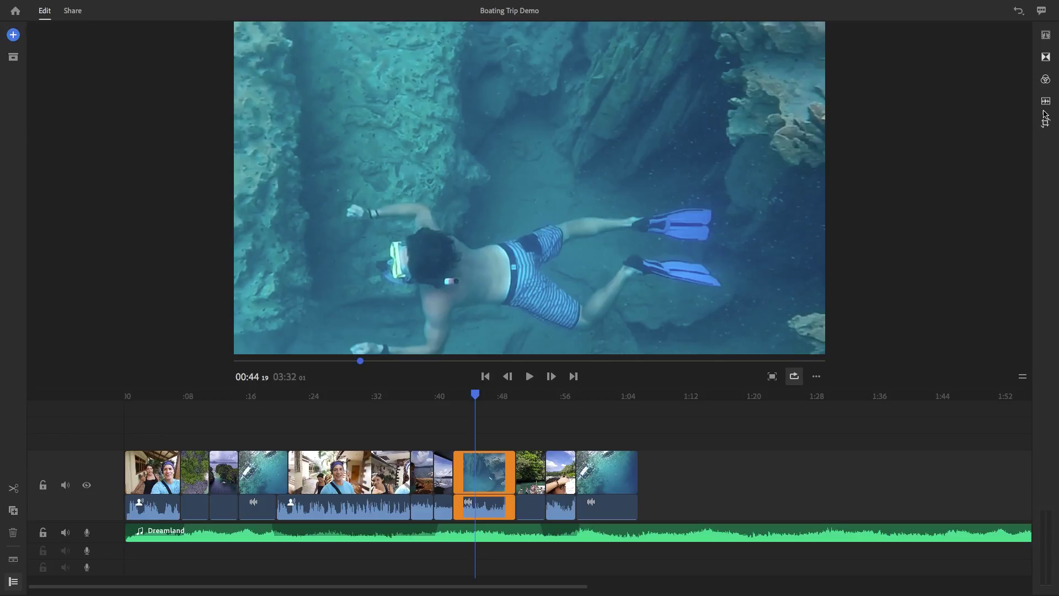
left_click(1046, 35)
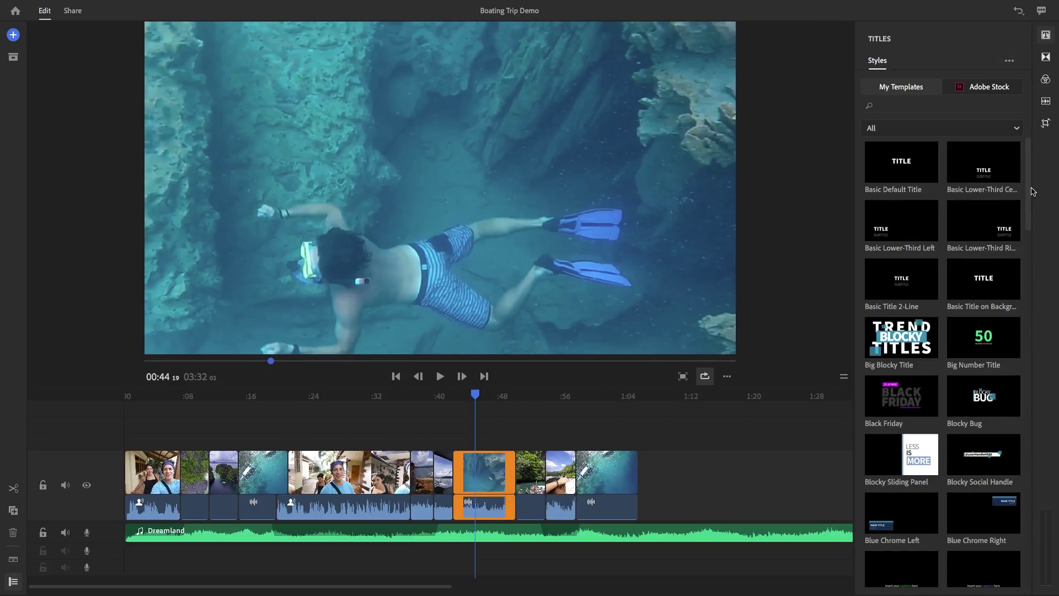
left_click_drag(1032, 191, 1019, 139)
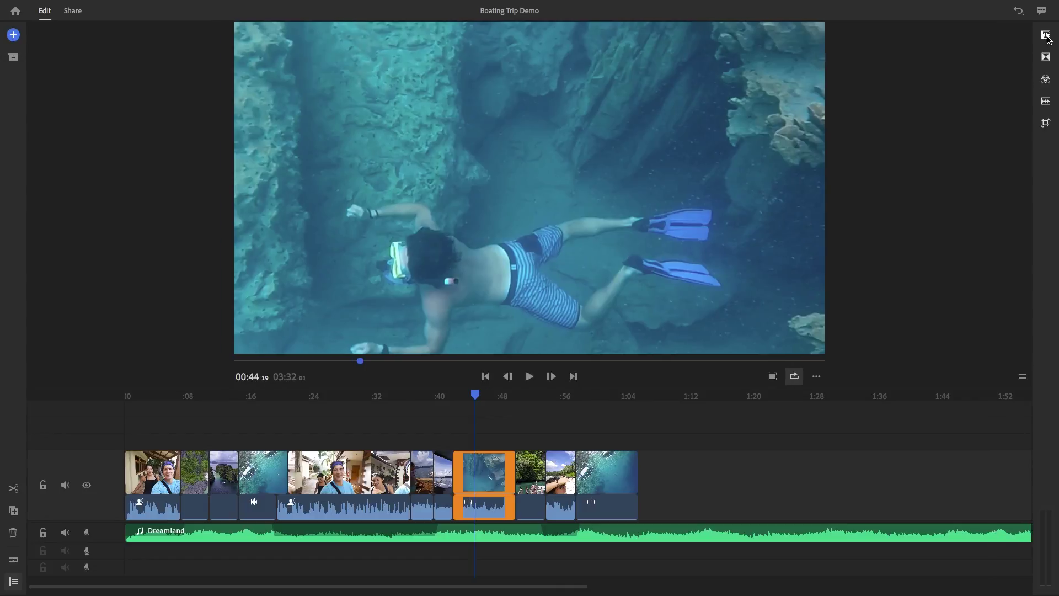
left_click(1046, 35)
- Add a default title at 0:44 and replace its placeholder text with SNORKELING
left_click(16, 38)
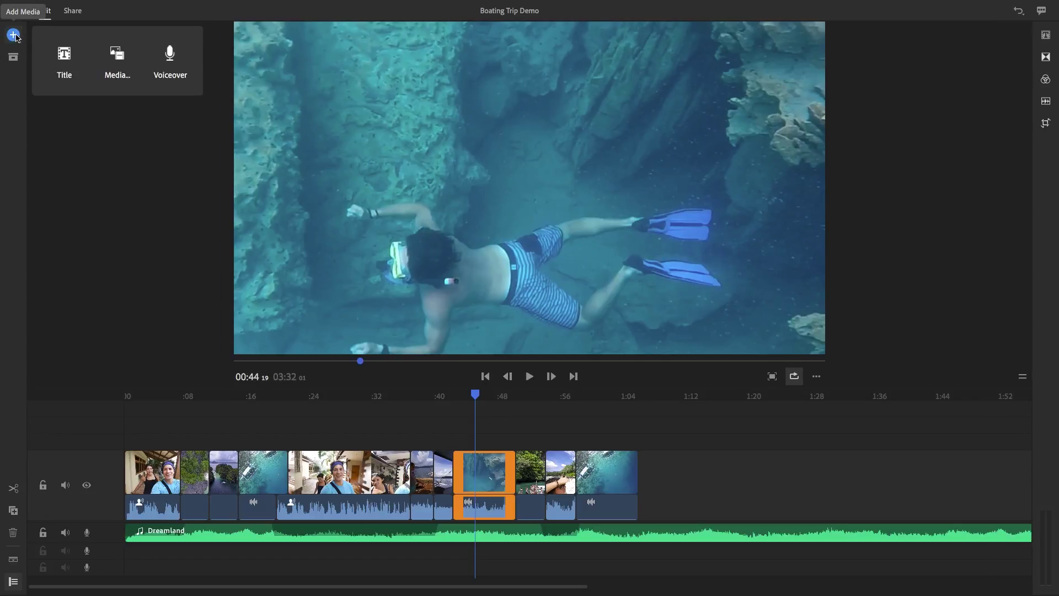
left_click(70, 59)
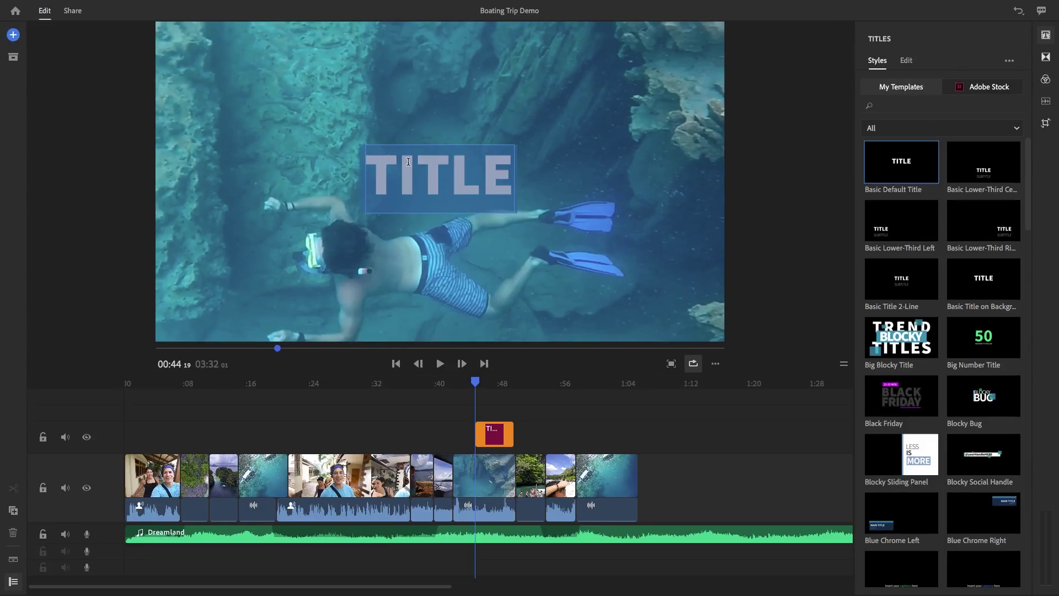
double_click(413, 175)
type("SNORKELING")
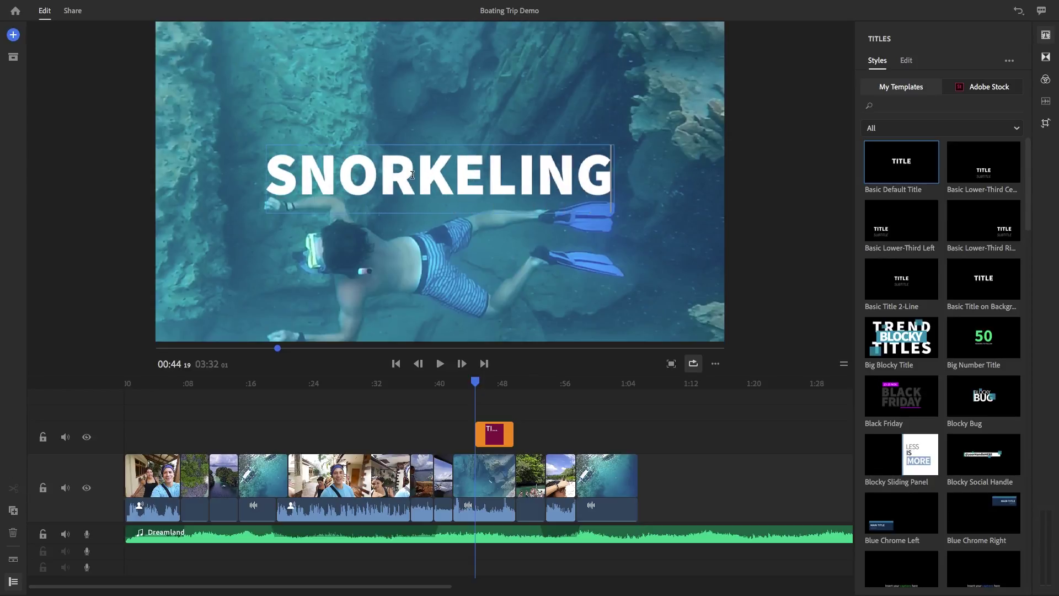
double_click(590, 177)
- After trying Europa-Bold and Burnaby, use Roboto Bold at size 158 with spacing 94
left_click(908, 62)
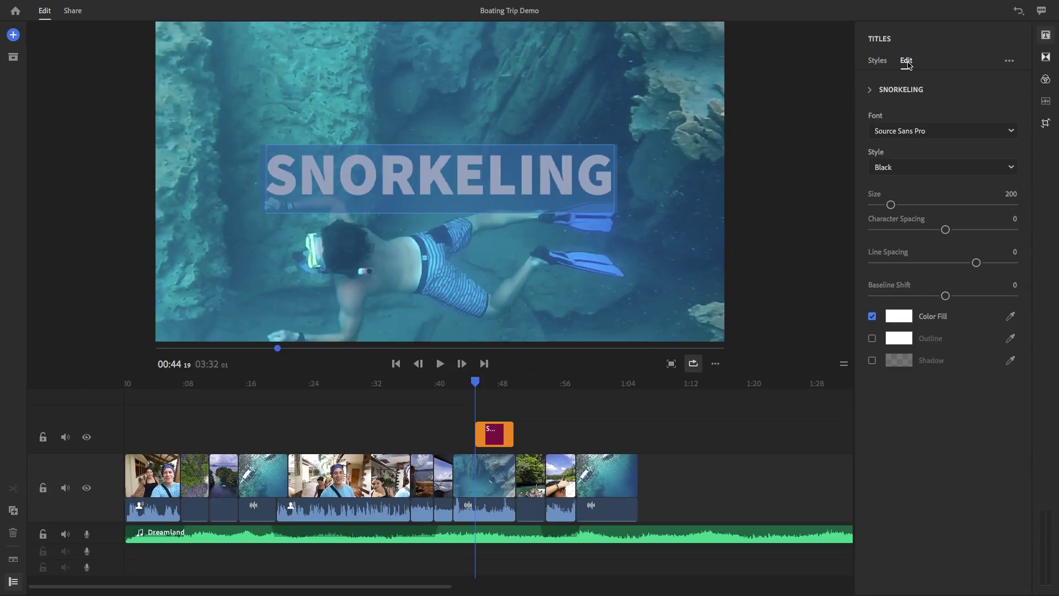
left_click(1008, 130)
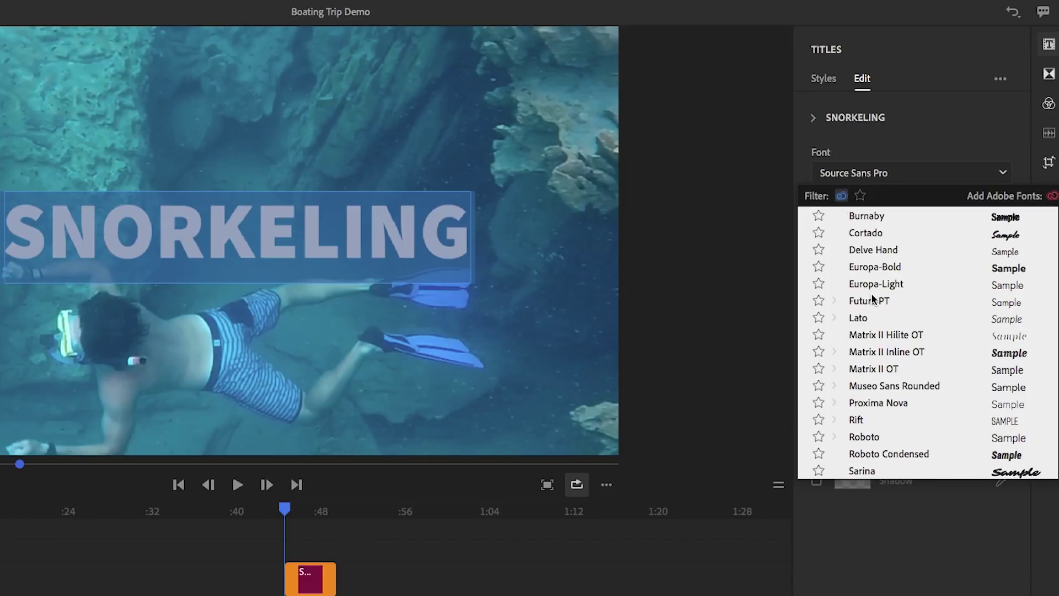
left_click(870, 268)
left_click(862, 218)
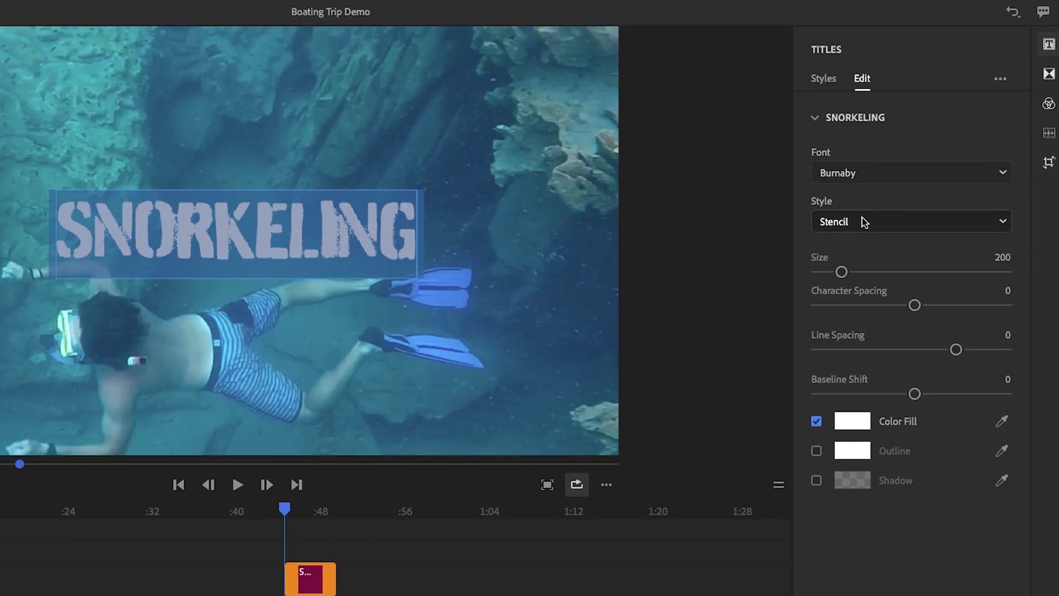
left_click(855, 174)
left_click(882, 436)
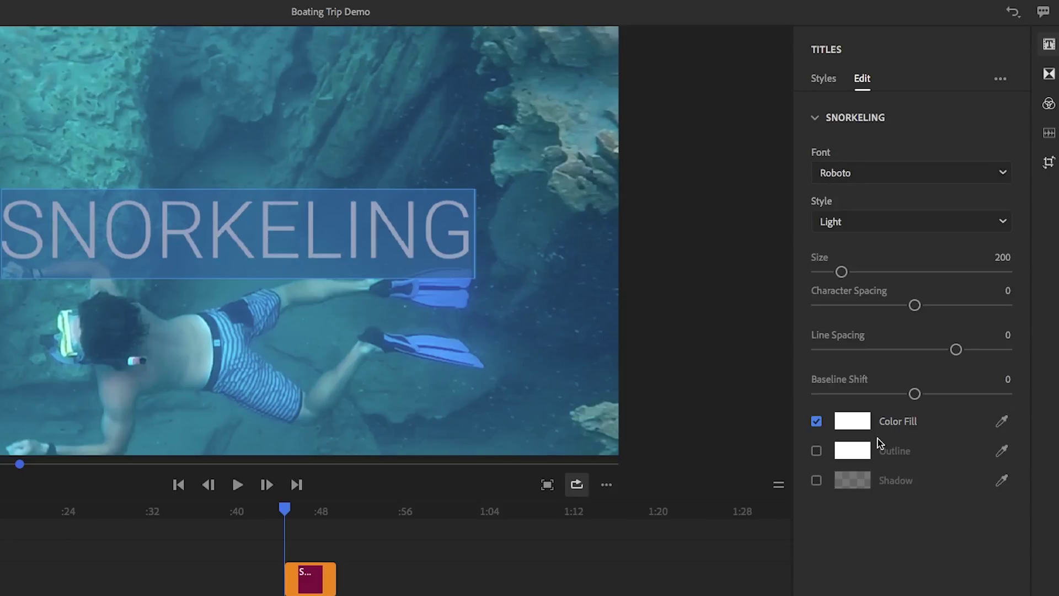
left_click(889, 221)
left_click(856, 314)
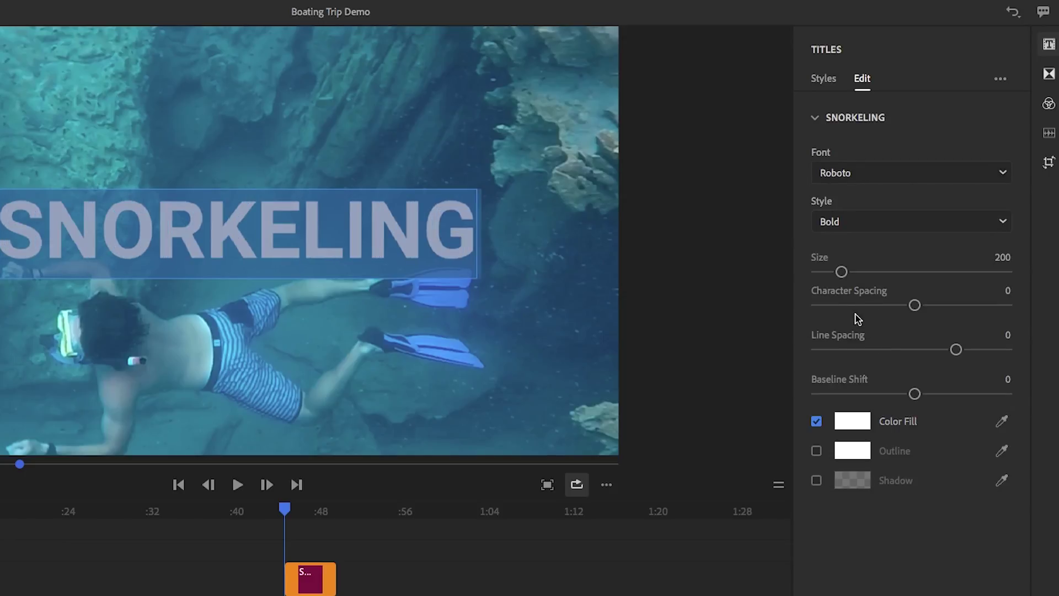
mouse_move(841, 272)
left_mouse_down()
mouse_move(851, 273)
mouse_move(835, 275)
left_mouse_up()
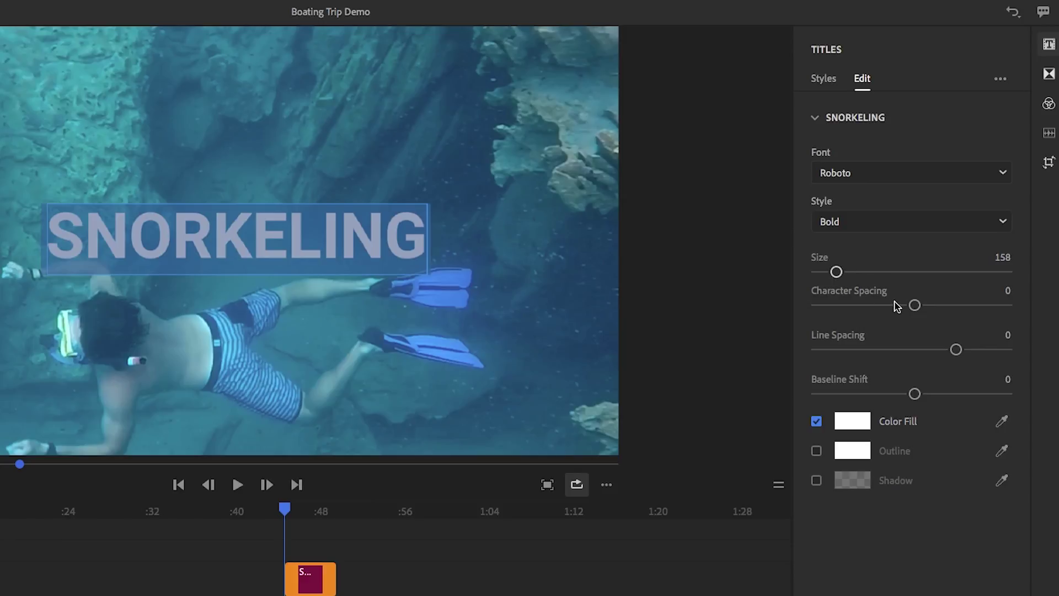
left_click_drag(915, 306, 959, 307)
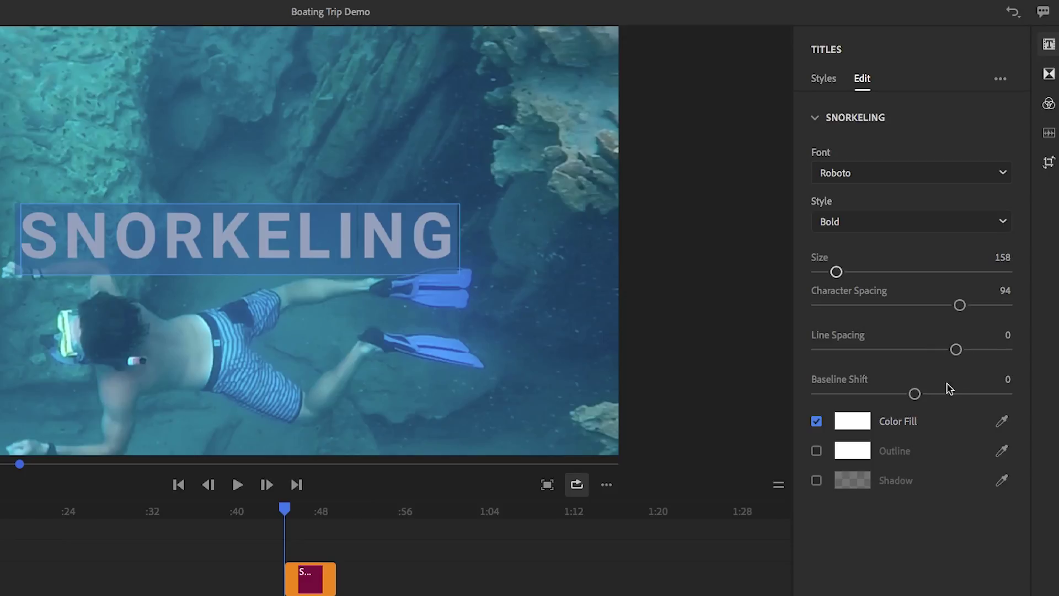
- Set the title's fill colour to yellow-green C5D31A
left_click(853, 421)
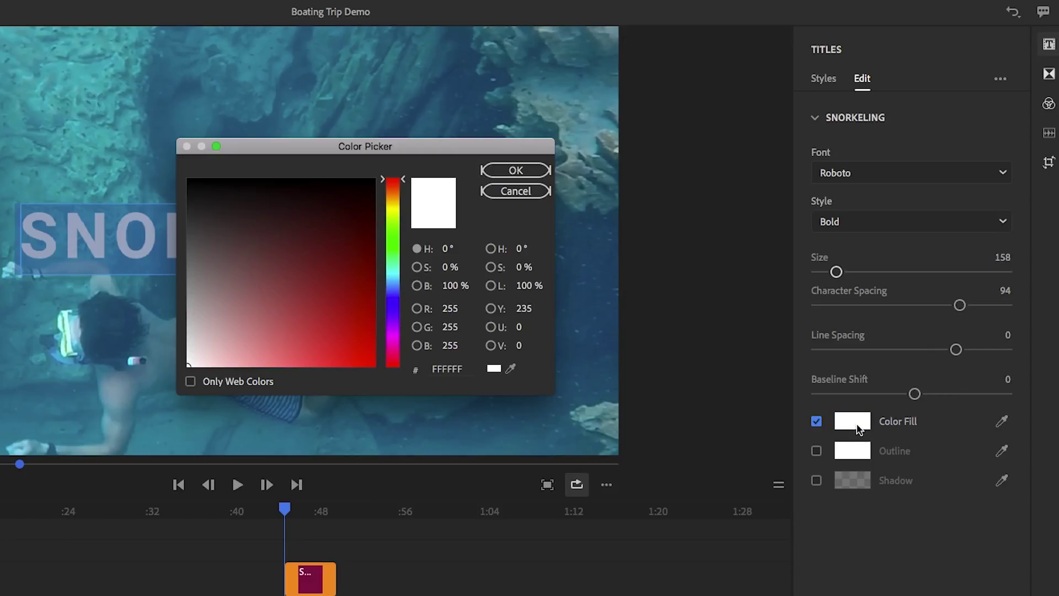
left_click_drag(392, 220, 393, 212)
left_click(359, 340)
left_click_drag(358, 339, 351, 333)
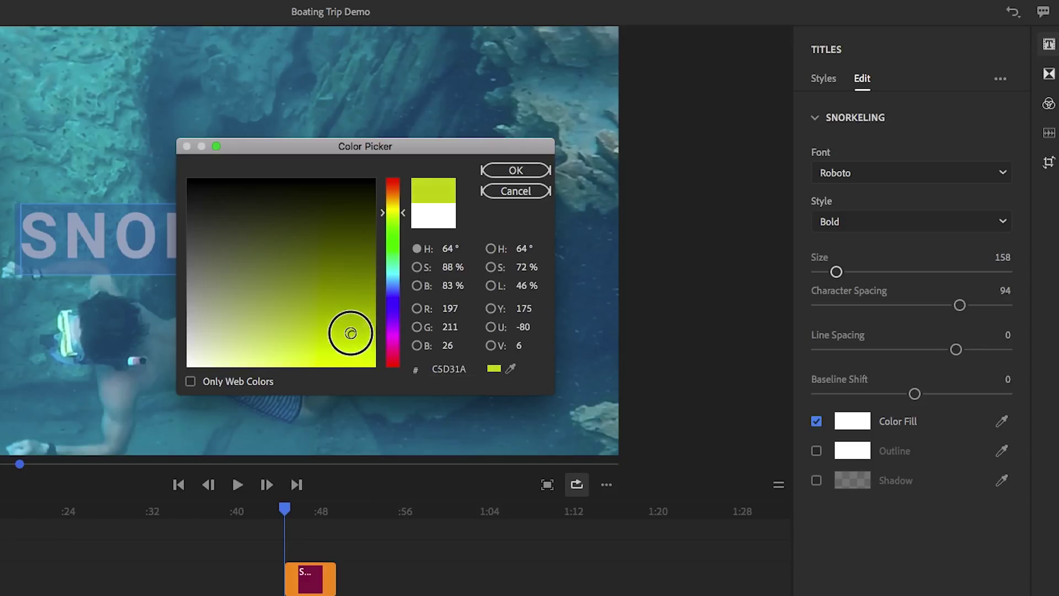
left_click_drag(393, 211, 393, 208)
left_click(516, 170)
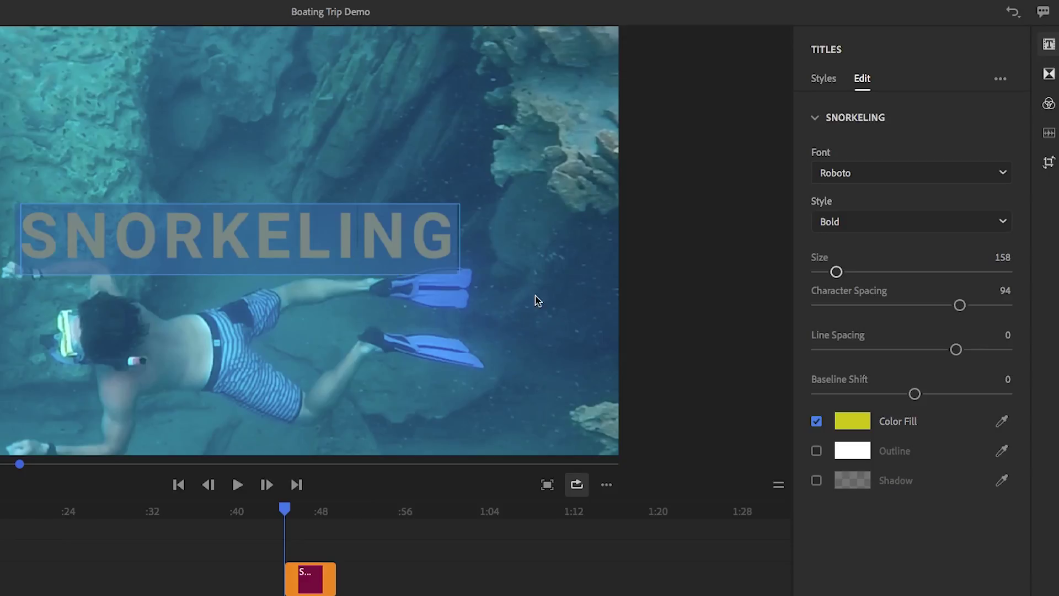
- Add a black outline and a drop shadow to the title letters
left_click(817, 451)
left_click(849, 456)
left_click(190, 184)
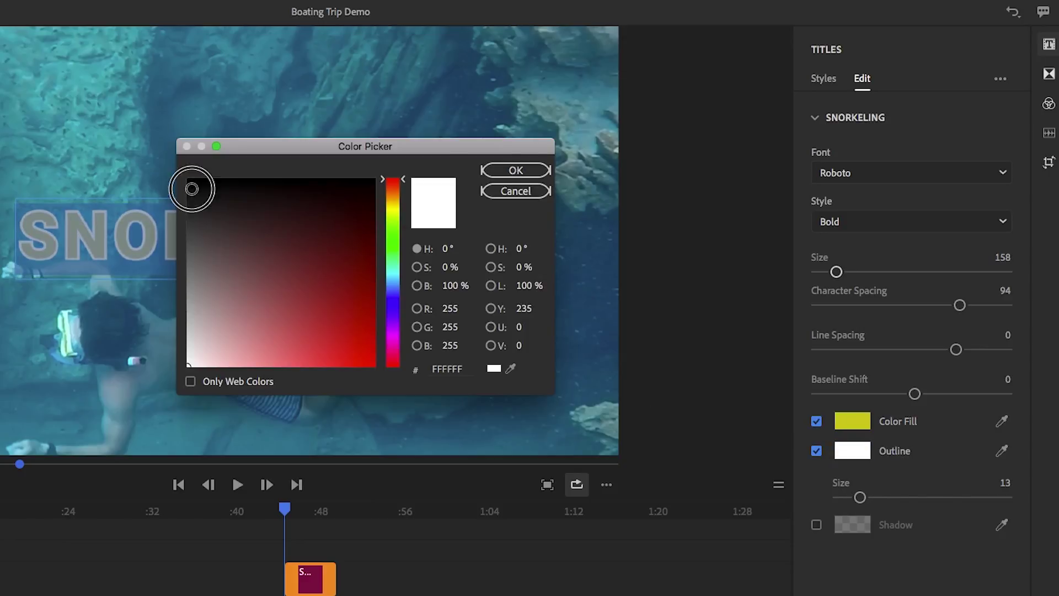
left_click(516, 170)
left_click(817, 525)
left_click(706, 367)
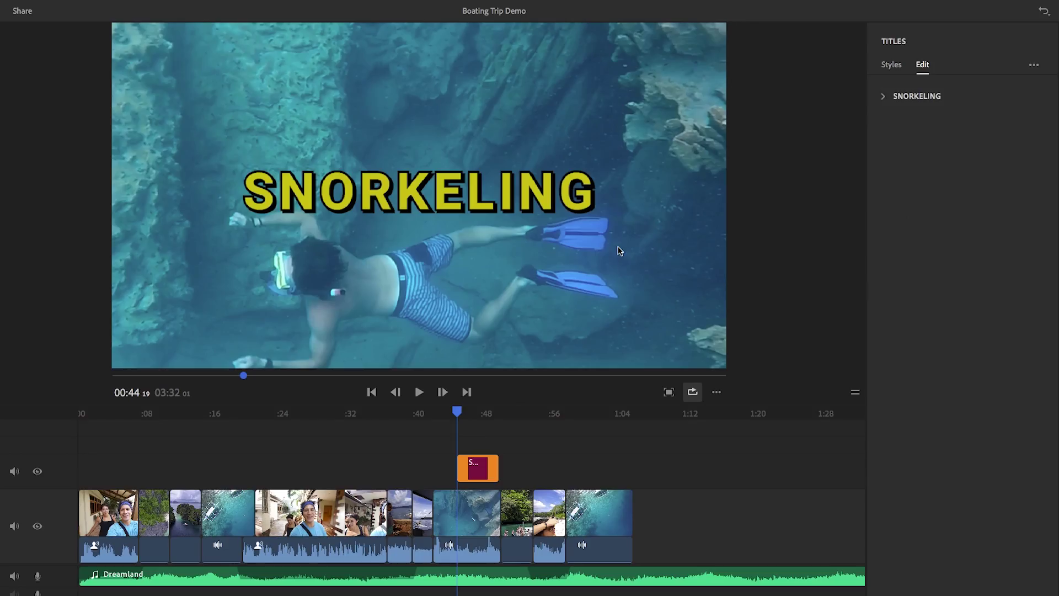
- Trim the SNORKELING title clip's end near 0:47 and move it up one track
left_click(479, 477)
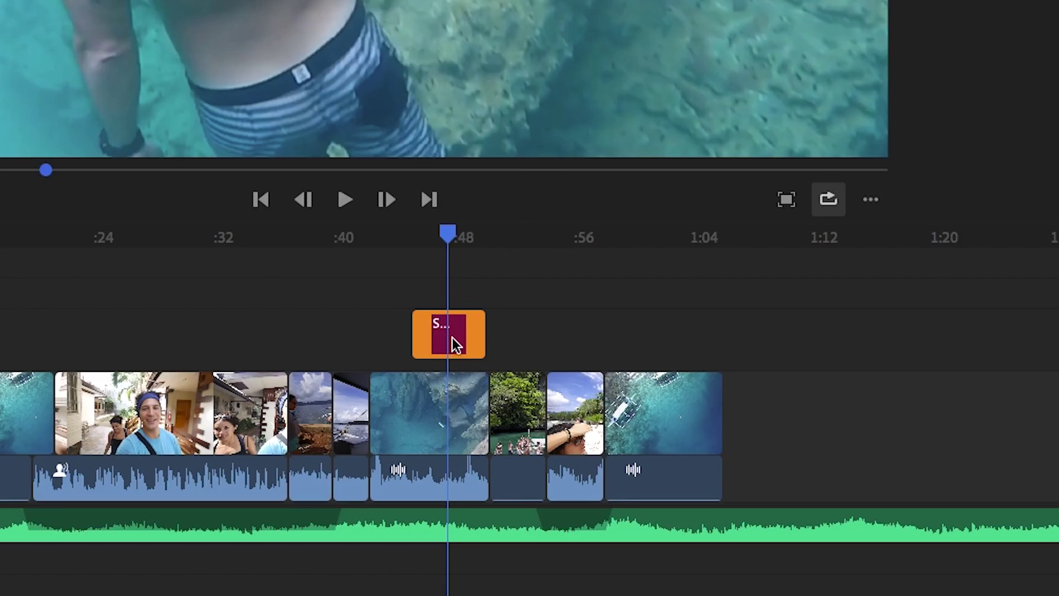
mouse_move(480, 331)
left_mouse_down()
mouse_move(457, 331)
mouse_move(569, 333)
mouse_move(498, 334)
left_mouse_up()
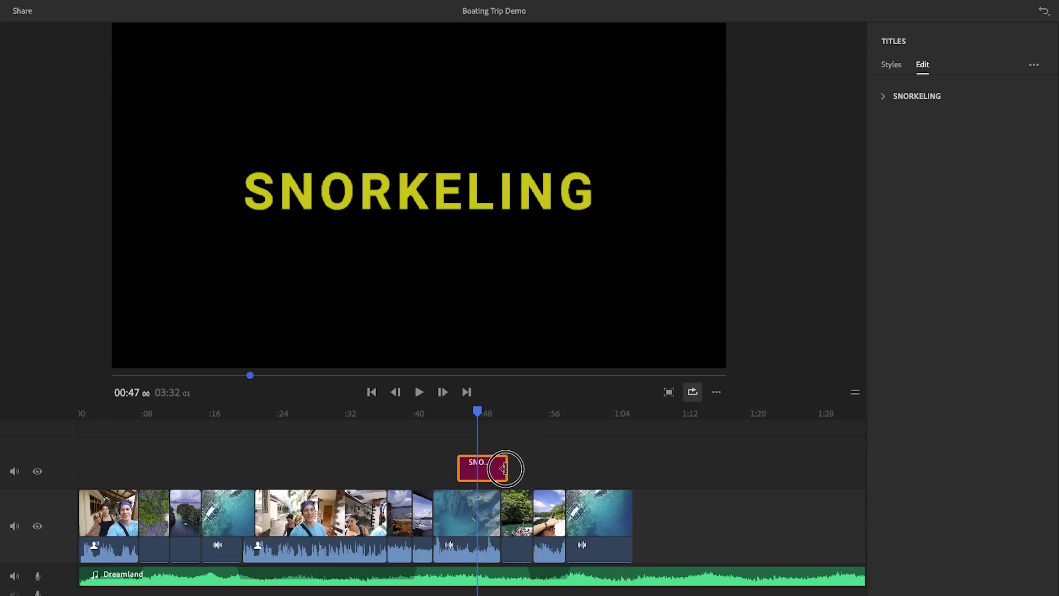
left_click_drag(504, 468, 485, 447)
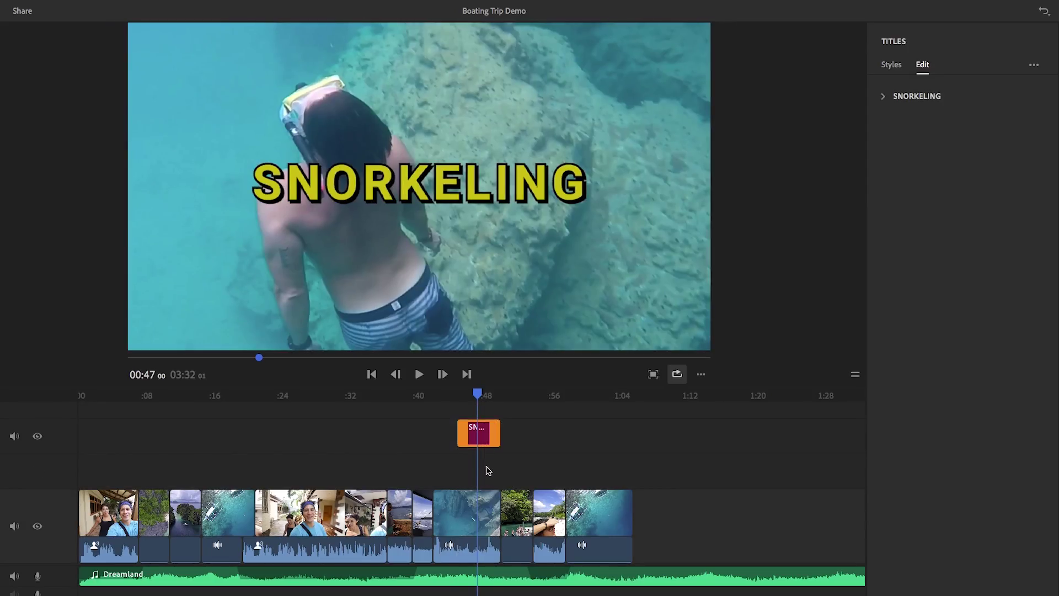
- Move the title back above the video, enlarge it, undo the rotation, then delete the clip
left_click_drag(483, 445, 485, 469)
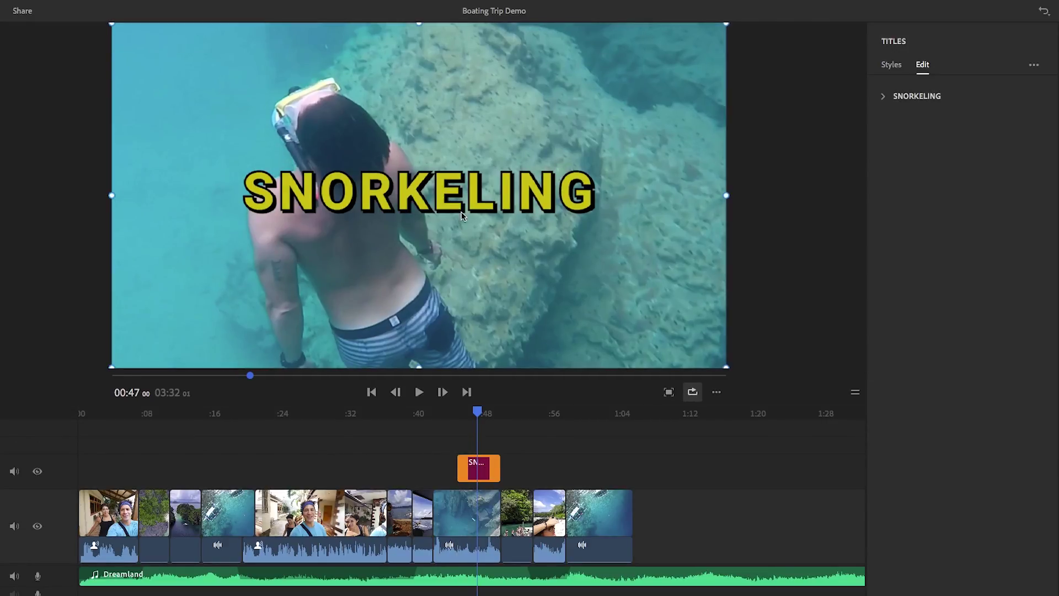
left_click_drag(725, 366, 660, 251)
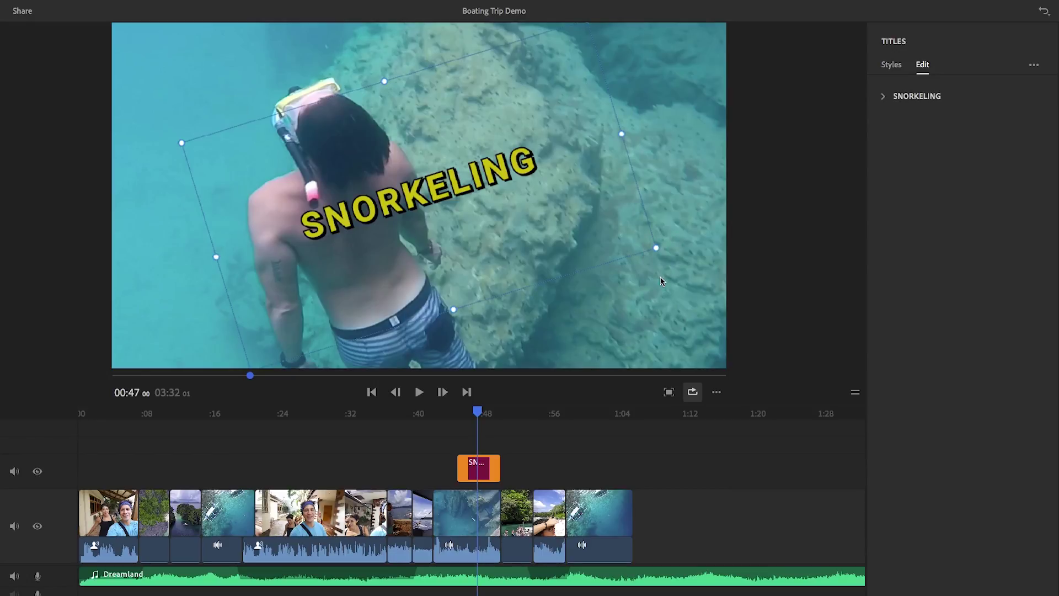
key("ctrl+z")
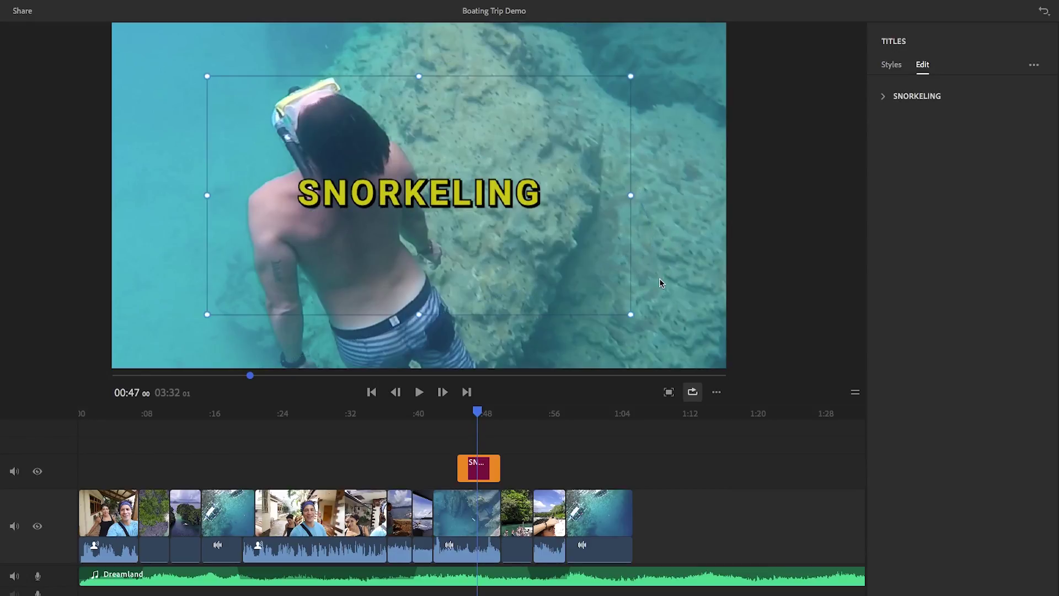
left_click(15, 534)
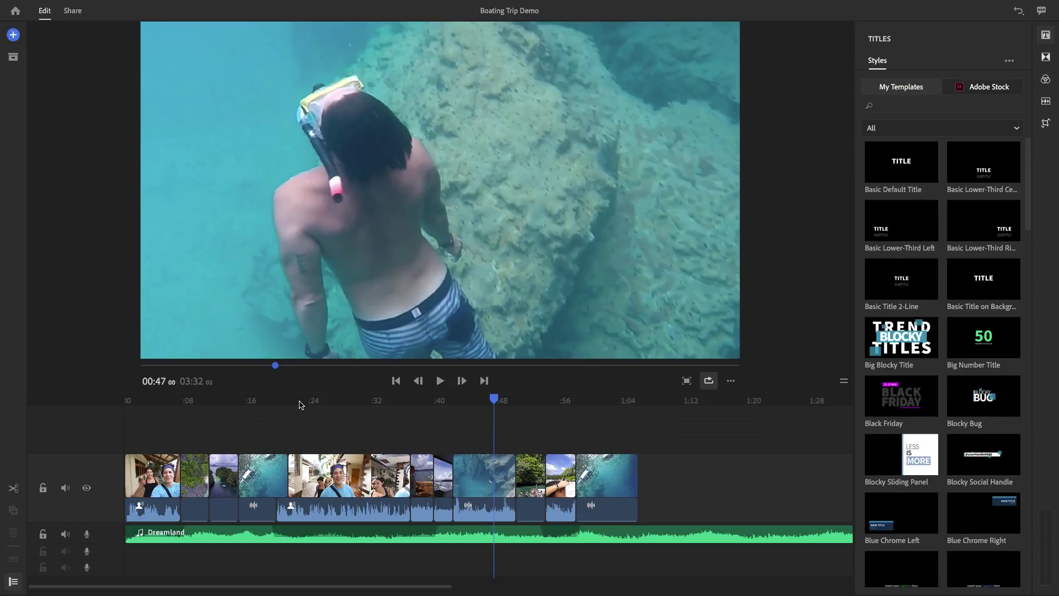
- Search templates for 'social', filter to Favorites, and place Social Episode Intro on the timeline
left_click(921, 107)
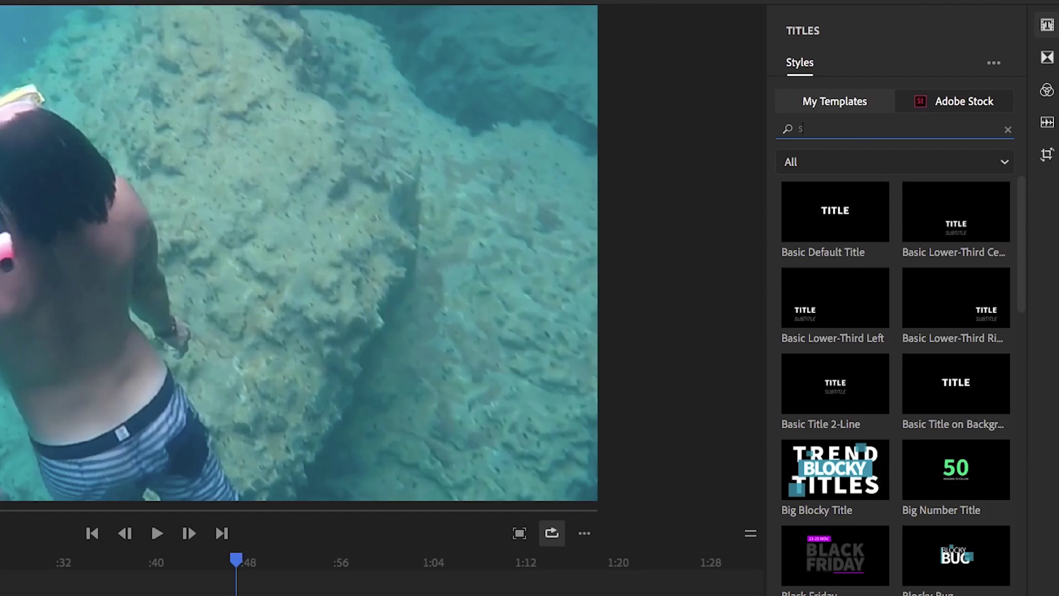
type("social")
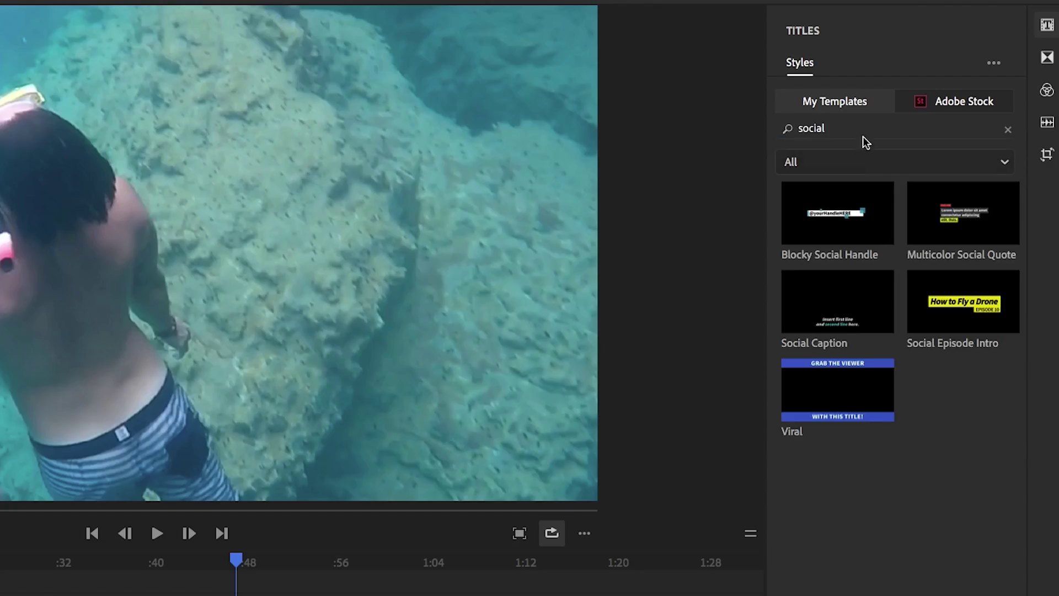
mouse_move(955, 326)
left_click(877, 166)
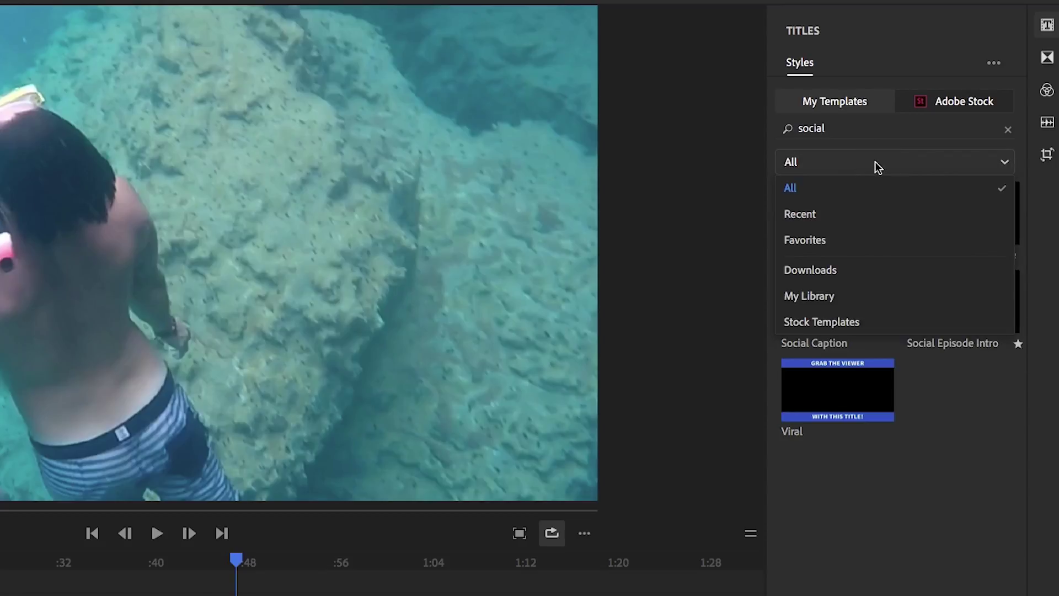
left_click(814, 242)
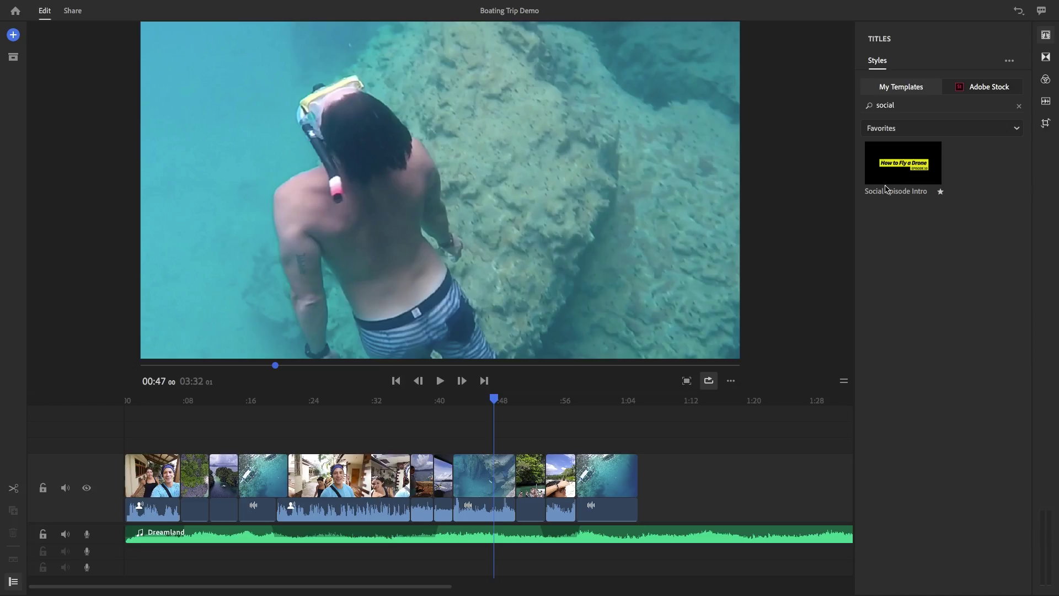
left_click_drag(814, 243, 255, 444)
- Play back from about 16 seconds to preview the drone title, then select it
left_click(281, 380)
left_click(248, 385)
key("space")
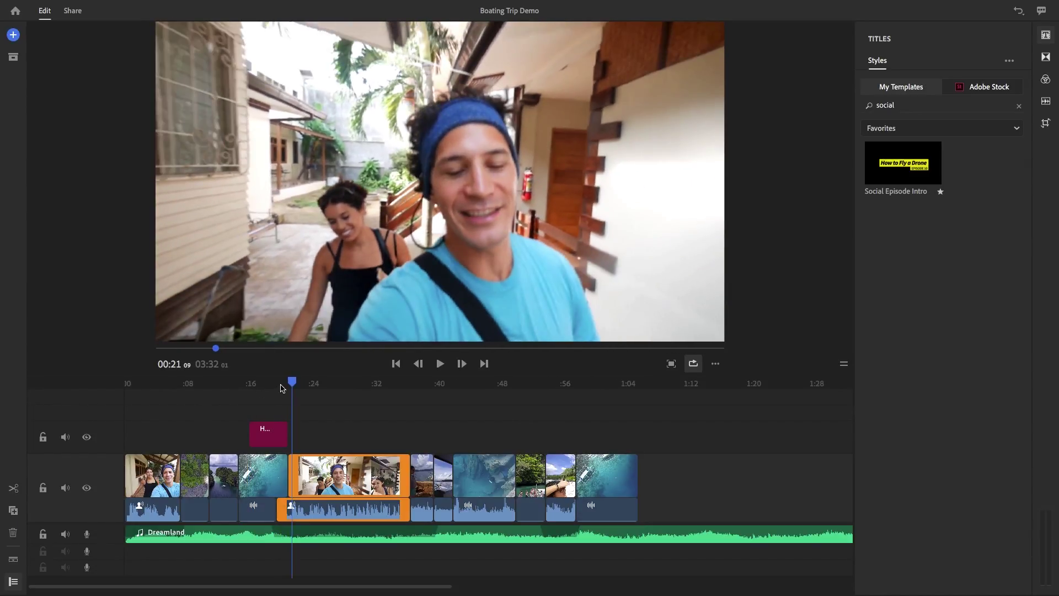
left_click(276, 385)
left_click(432, 177)
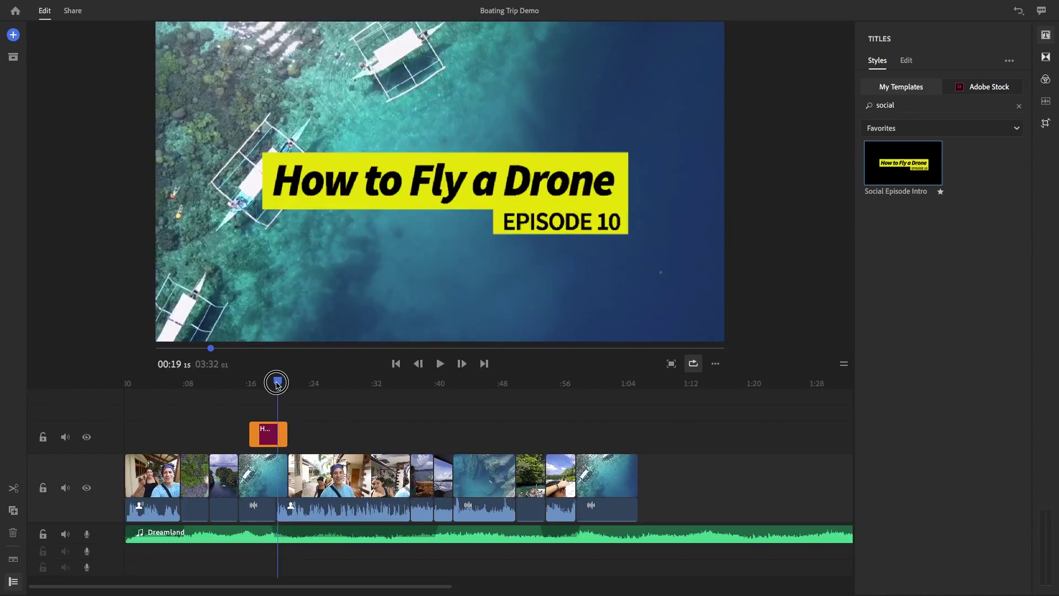
- Replace the 'How to Fly a Drone' headline with SNORKELING
double_click(433, 178)
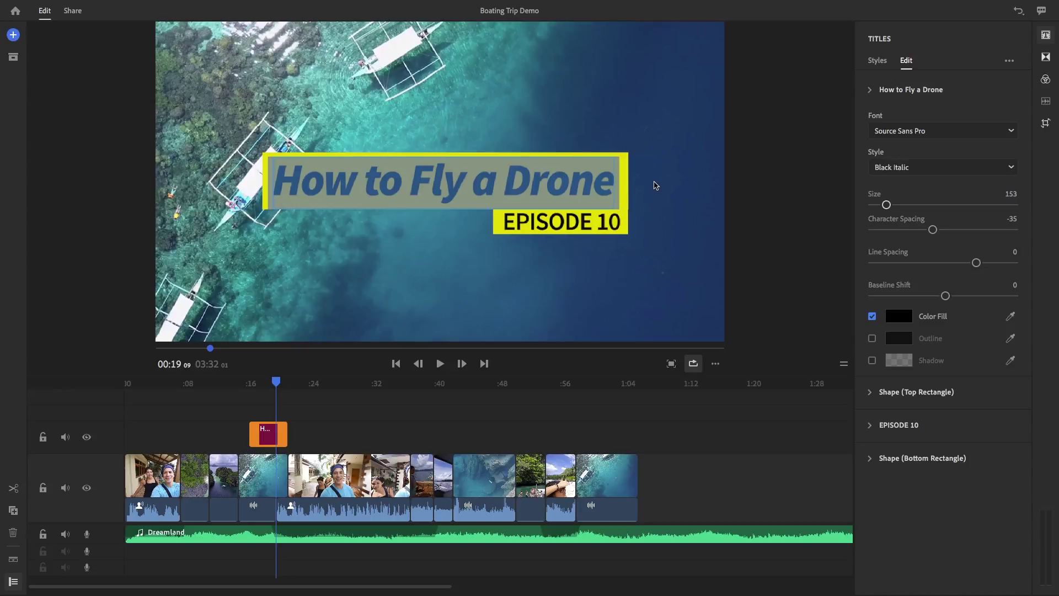
type("SNORK")
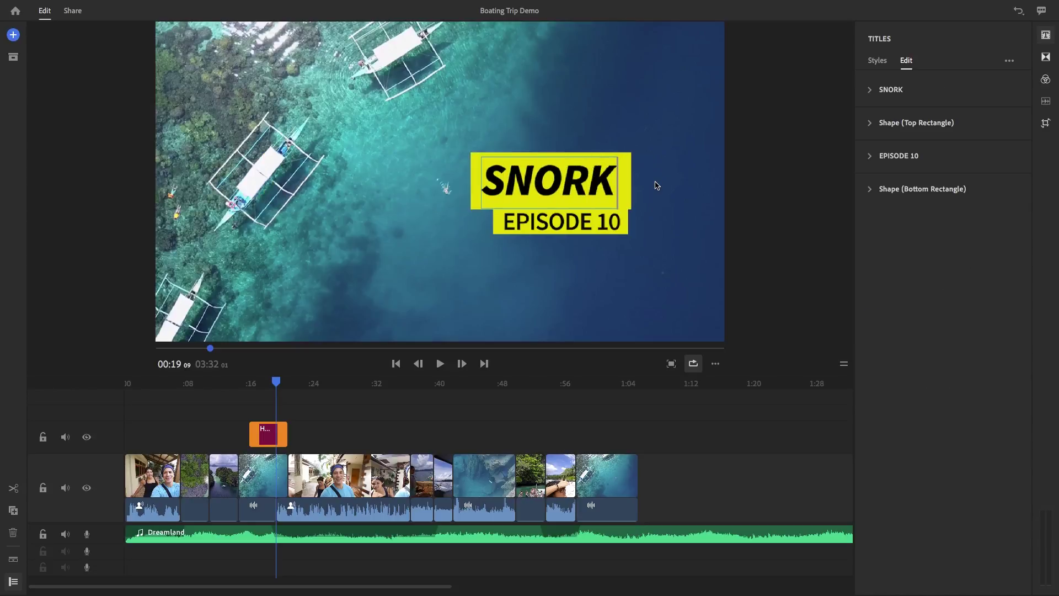
type("ELING")
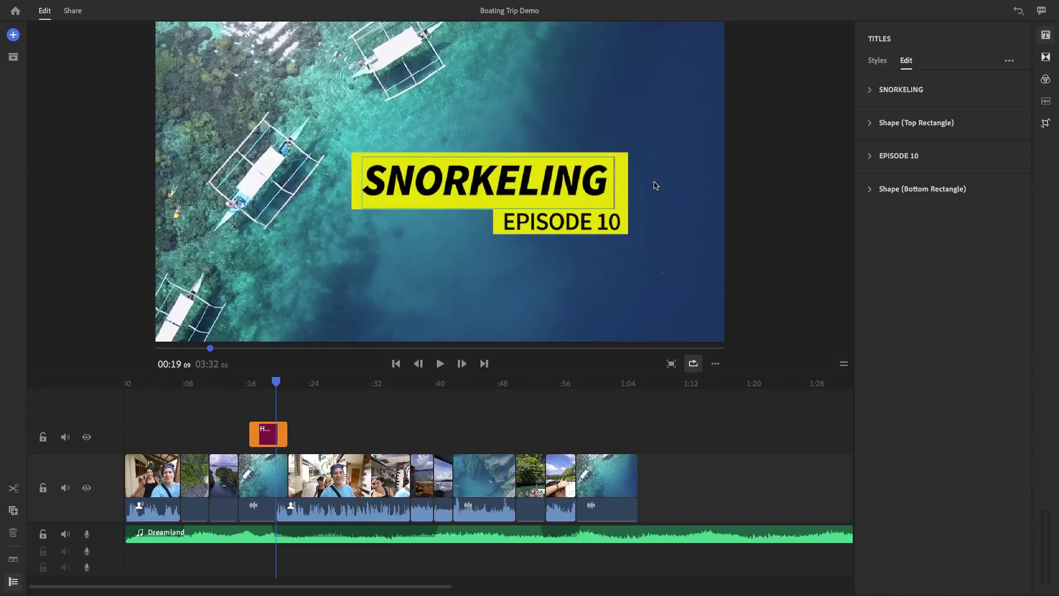
- Make the SNORKELING text white Semibold Italic at a slightly smaller size
left_click(883, 91)
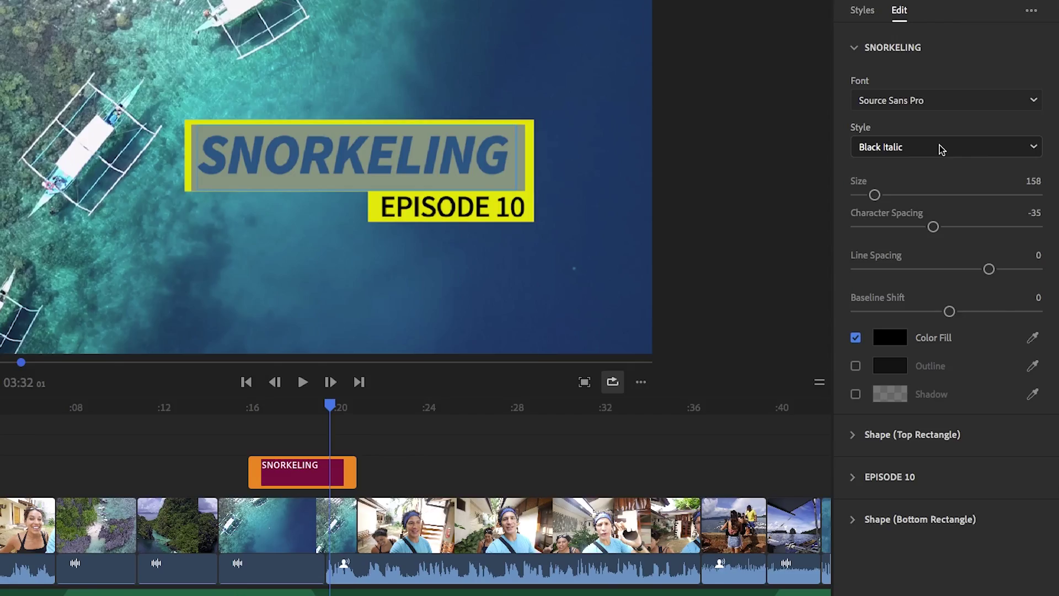
left_click(938, 149)
left_click(917, 325)
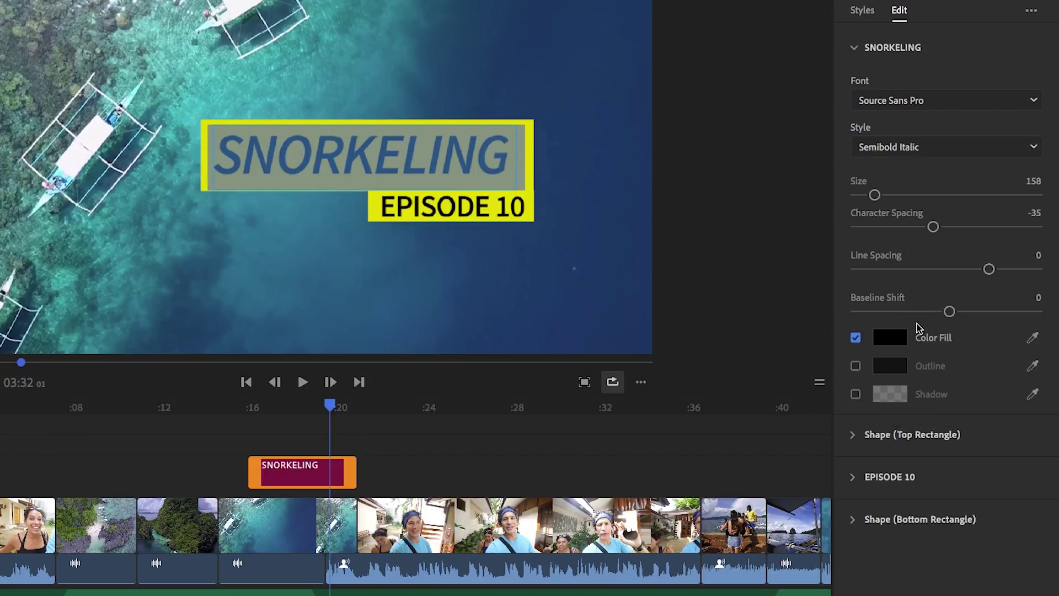
left_click_drag(875, 196, 873, 199)
left_click(889, 337)
left_click_drag(379, 152, 257, 106)
left_click(567, 94)
left_click(461, 159)
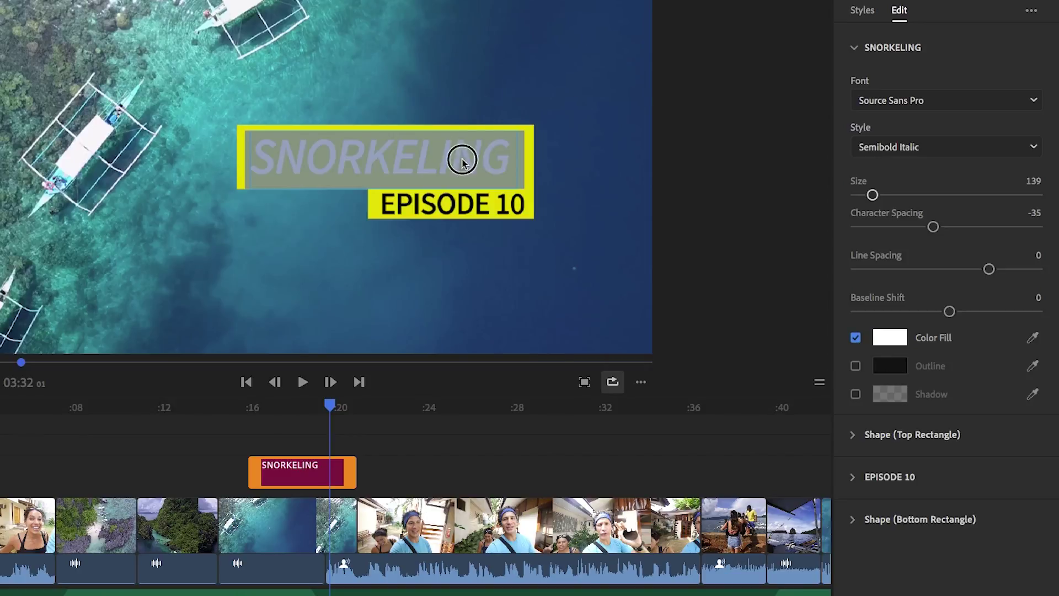
- Change the top rectangle's fill colour to orange E78E0A
left_click(854, 50)
left_click(854, 93)
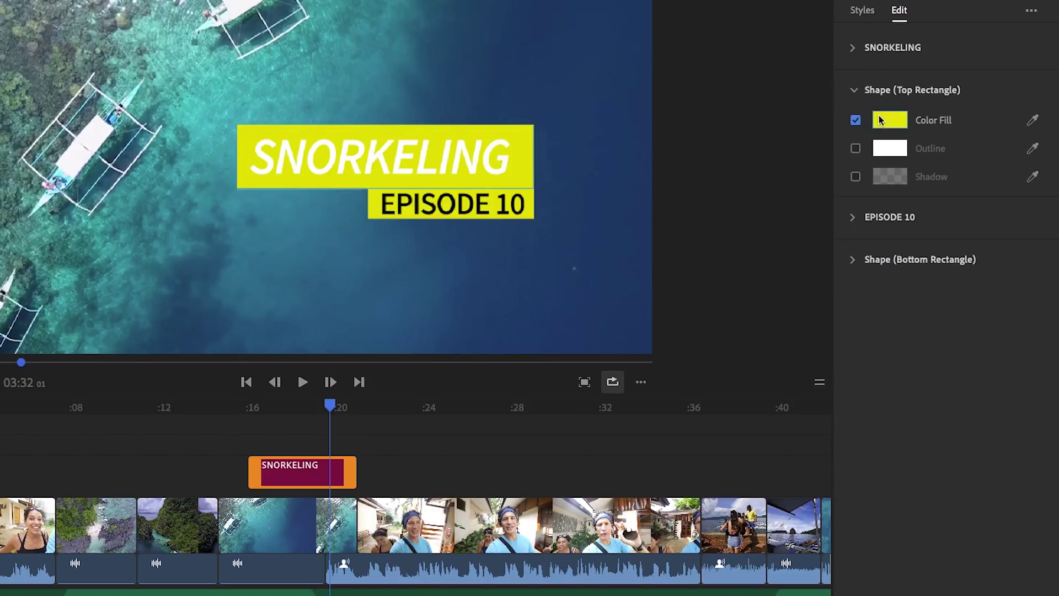
left_click(889, 119)
left_click_drag(455, 129, 450, 119)
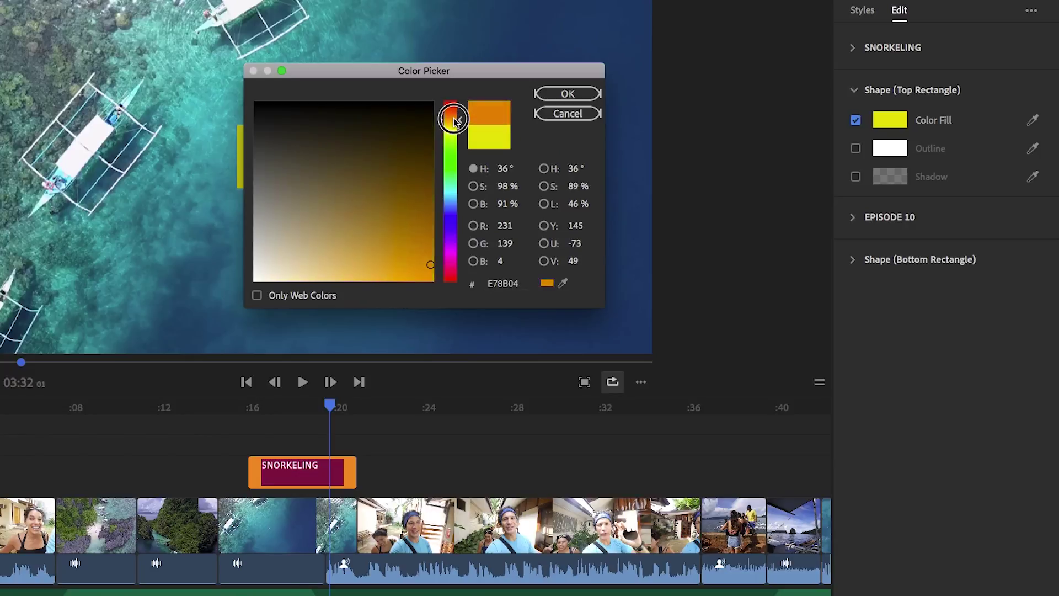
left_click(425, 265)
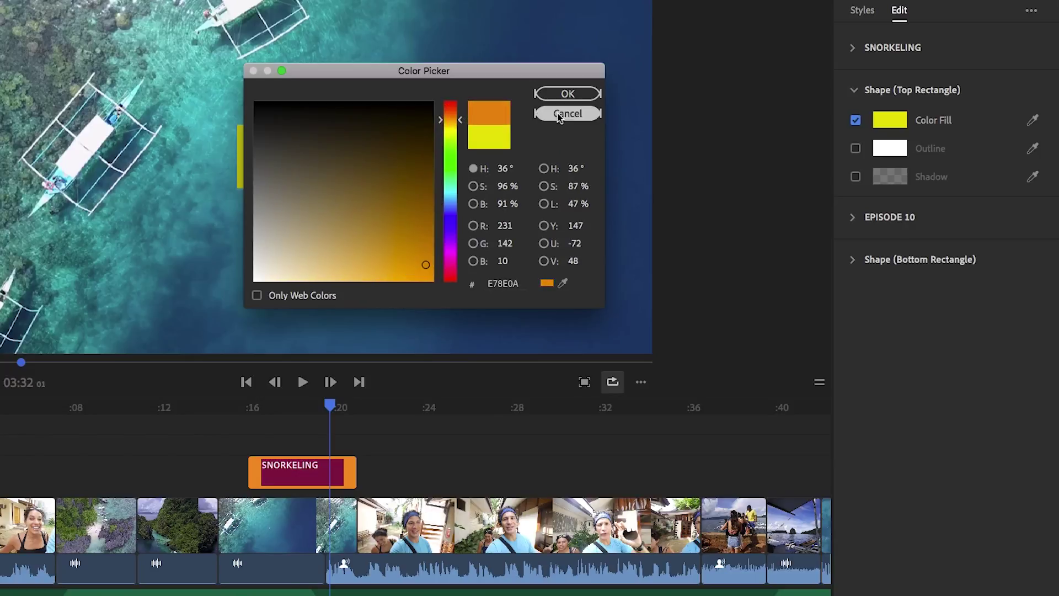
left_click(567, 96)
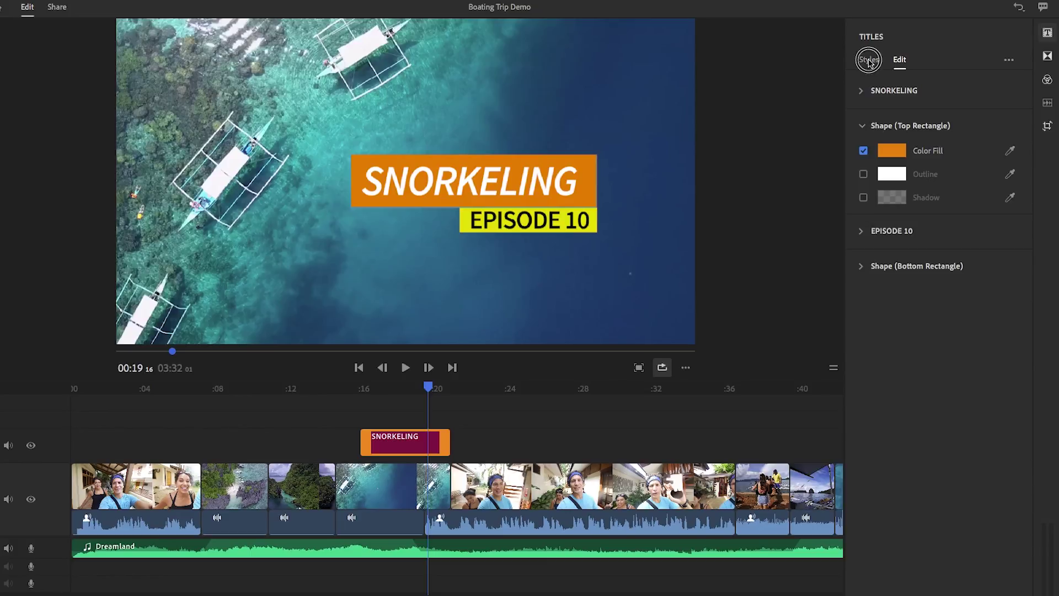
- Search templates for 'transition' and drop Circle Pop Transition after the SNORKELING title
left_click(863, 11)
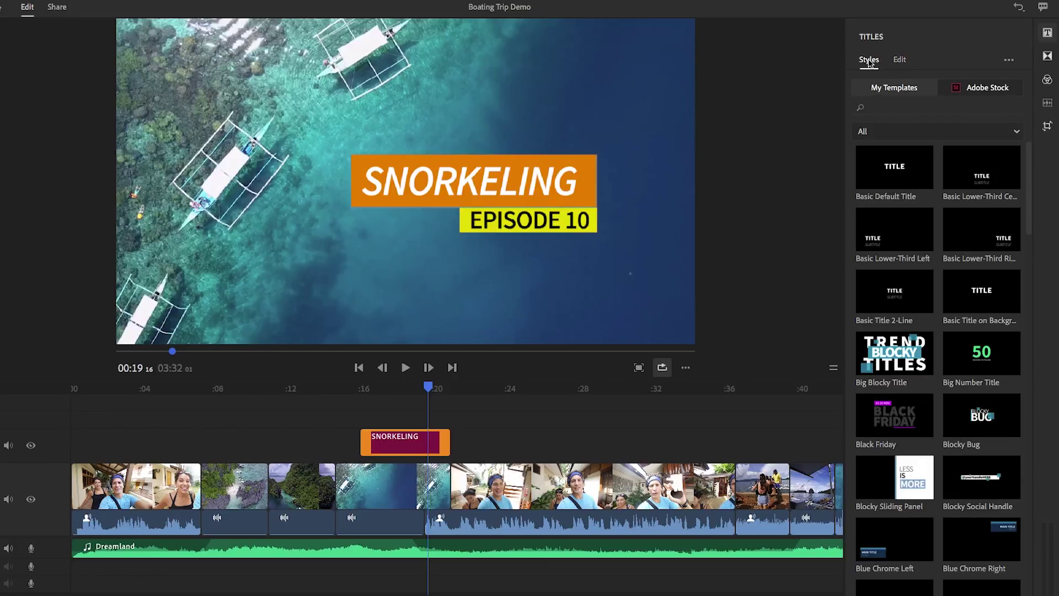
left_click(880, 105)
type("transition")
key("Return")
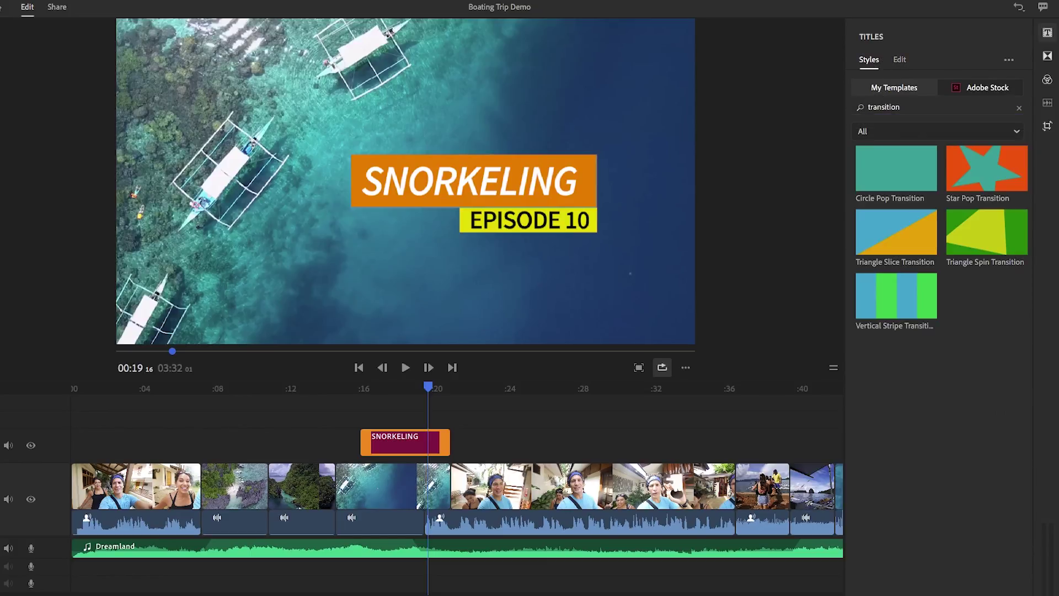
left_click_drag(888, 175, 435, 410)
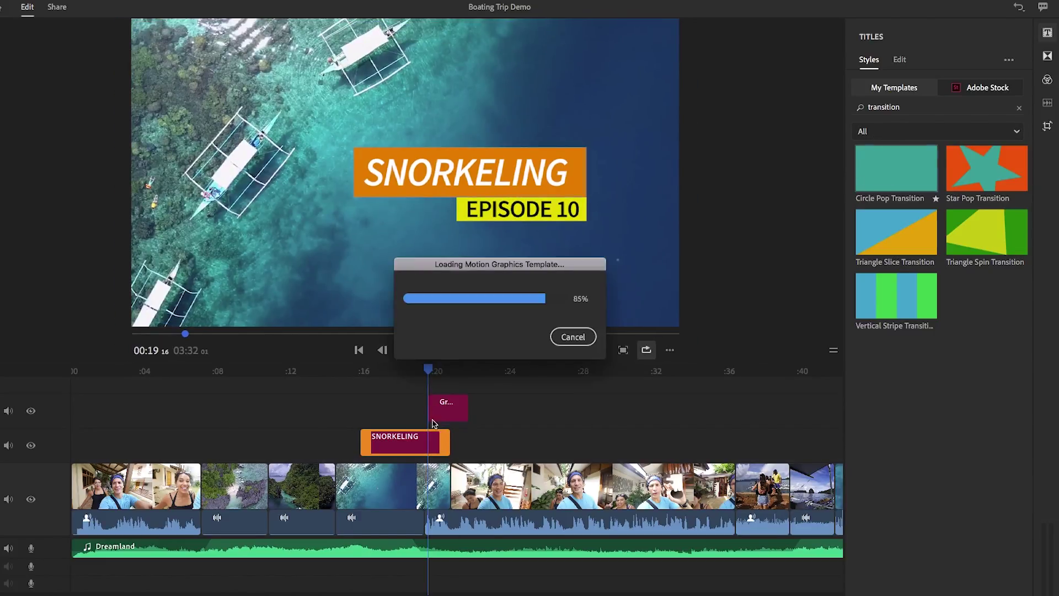
- Preview around 21 seconds and nudge the transition clip slightly later
left_click_drag(418, 373, 453, 405)
left_click(456, 403)
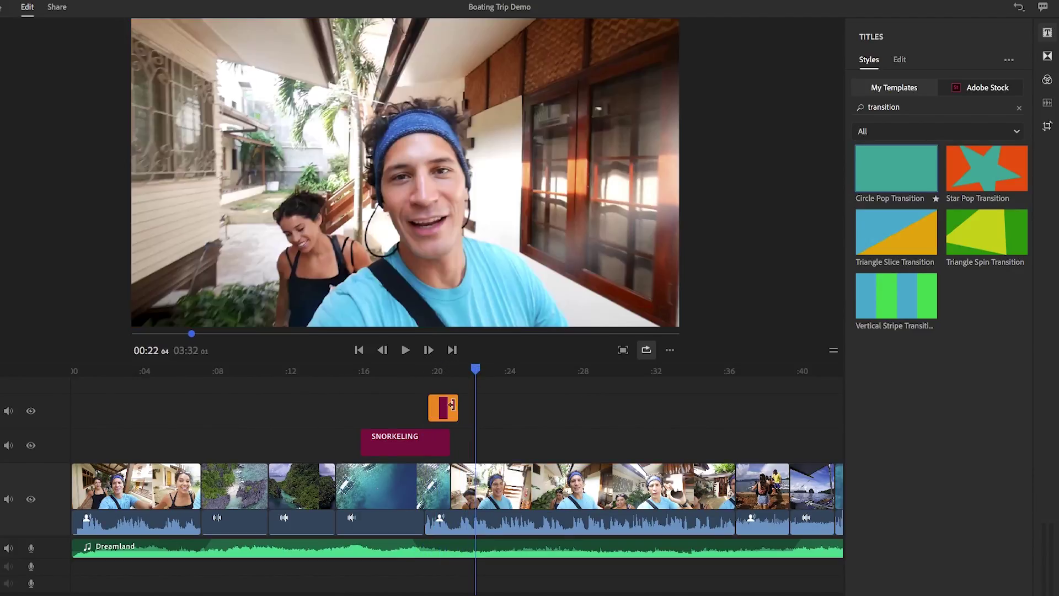
left_click(459, 368)
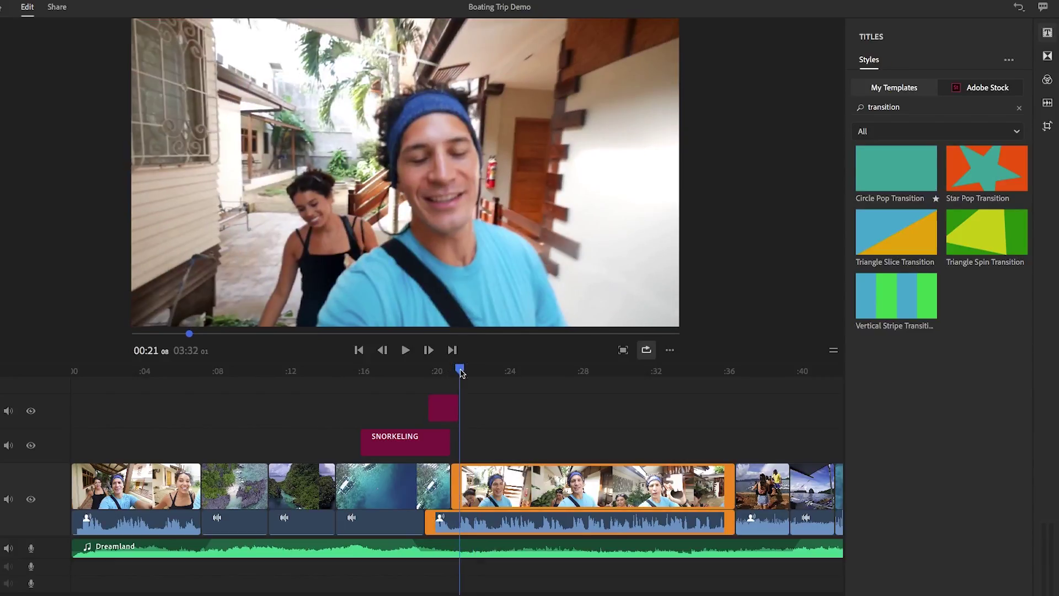
left_click(451, 412)
left_click_drag(450, 411, 457, 411)
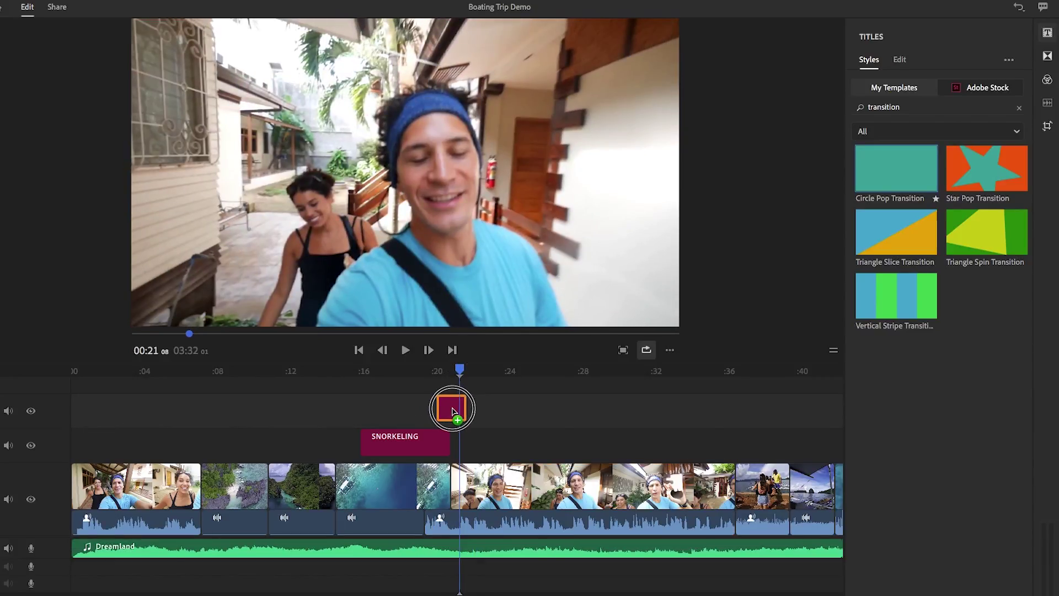
left_click(435, 368)
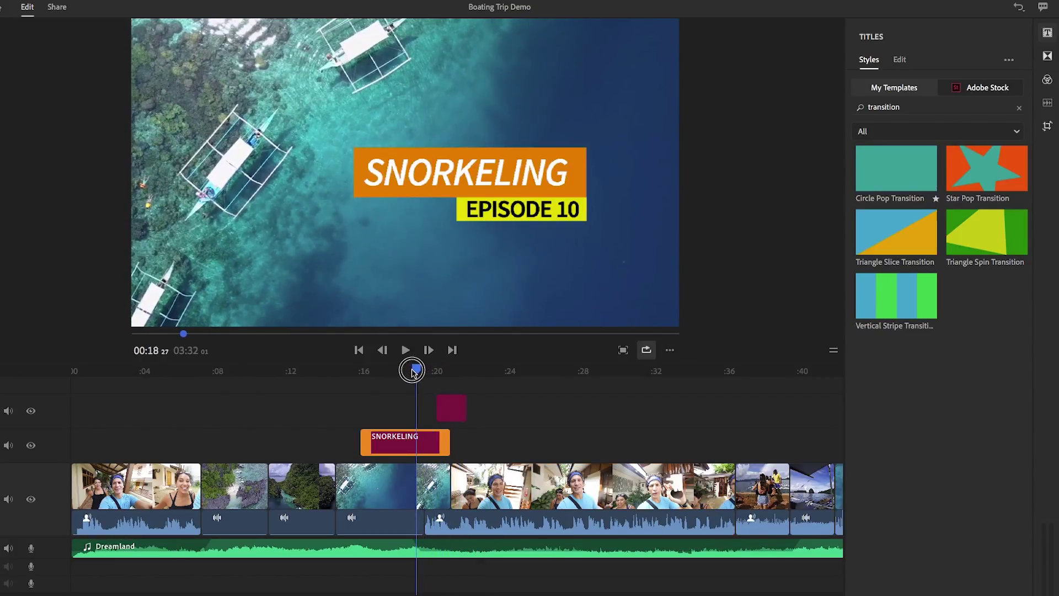